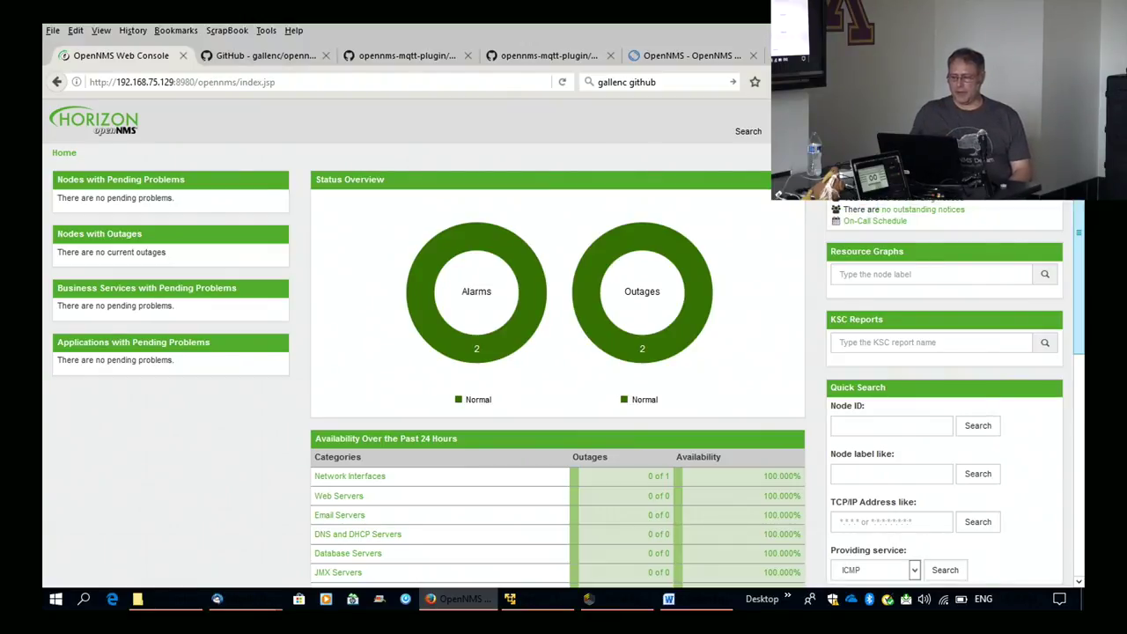
- Go to the Admin page and open OpenNMS Plugin Manager under Additional Tools
mouse_move(1026, 189)
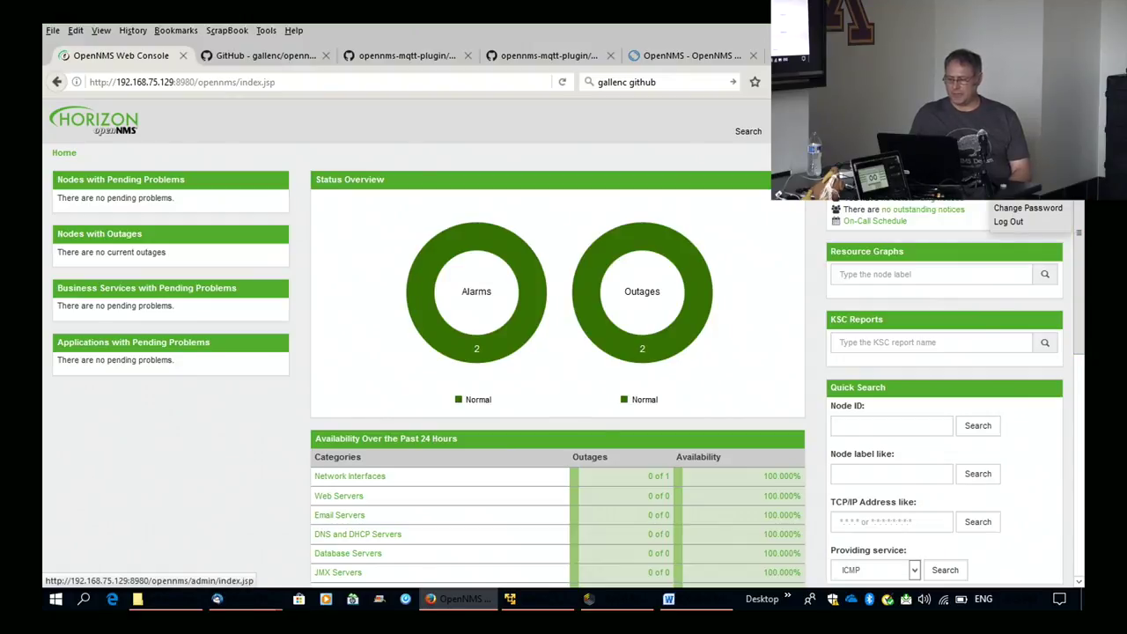
left_click(1025, 190)
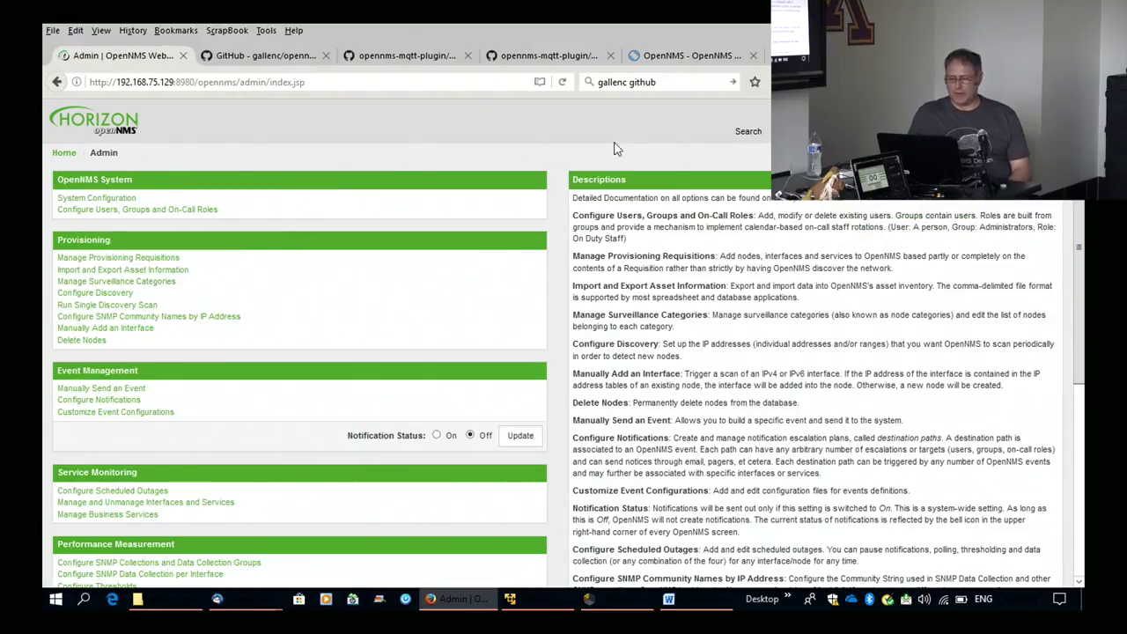
left_click_drag(1081, 264, 1082, 387)
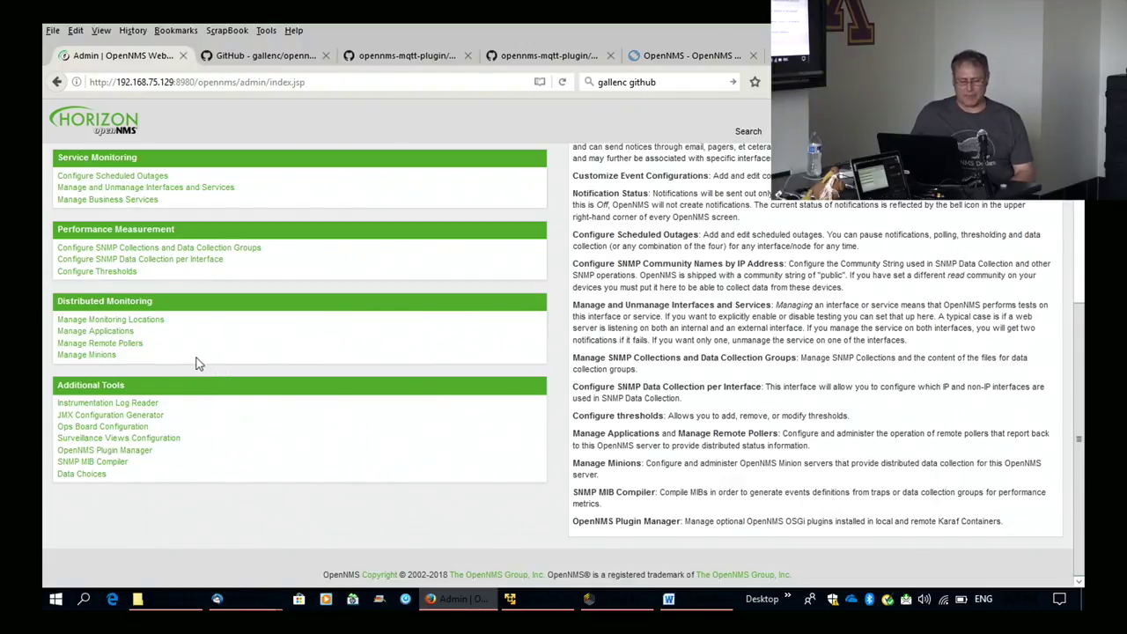
left_click(138, 451)
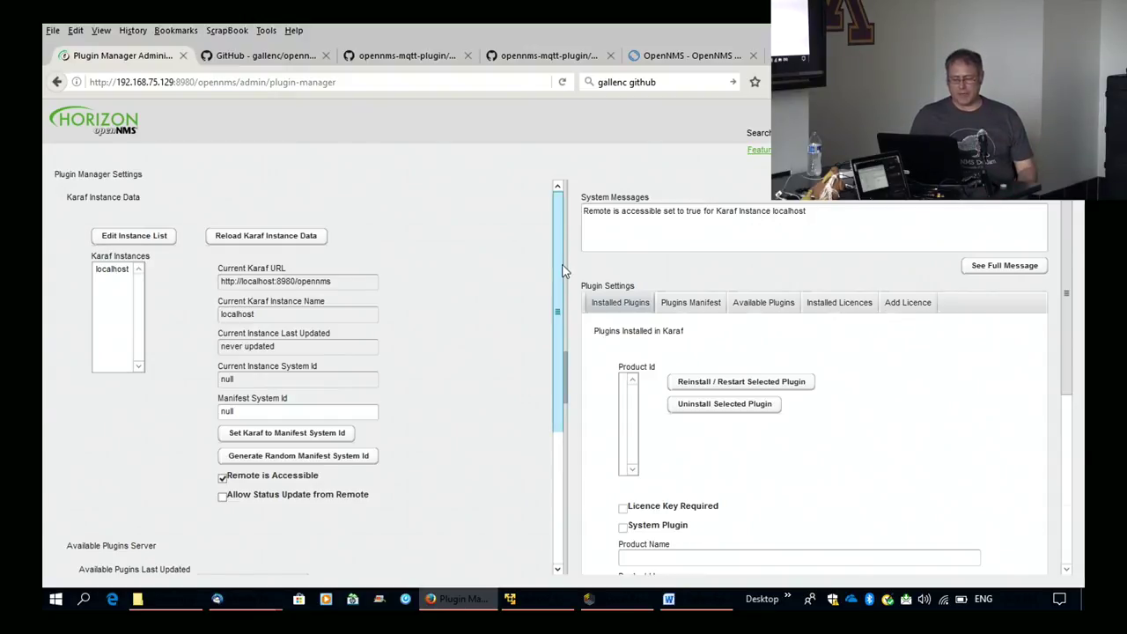
- Reload the localhost Karaf instance data and list the plugins available from the plugin server
scroll(229, 200, "down", 1)
left_click(255, 230)
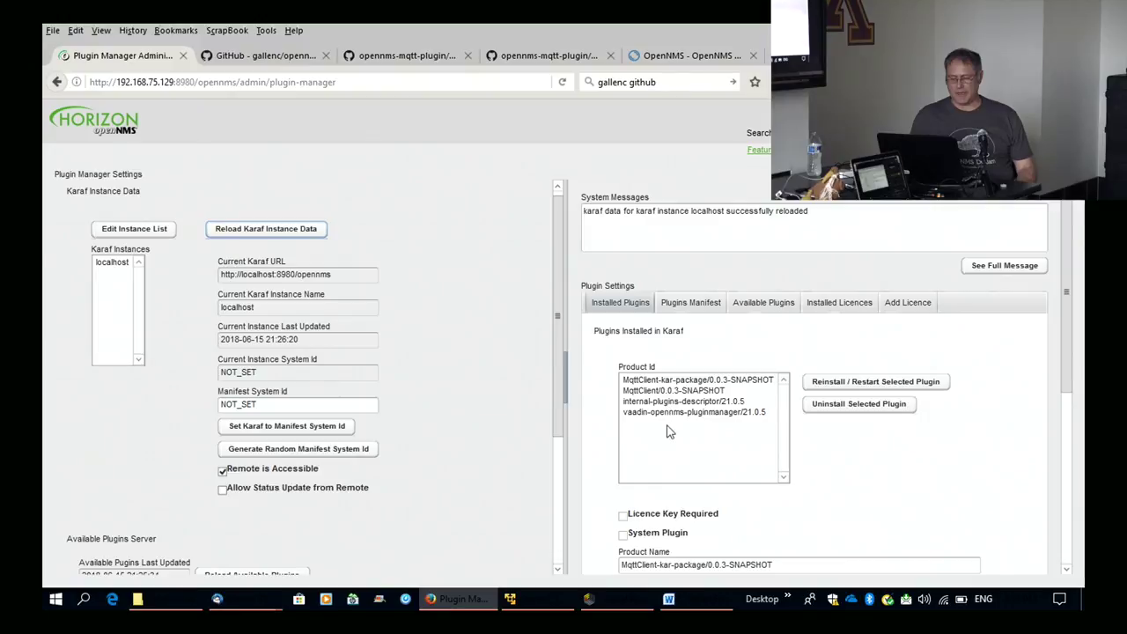
left_click(764, 304)
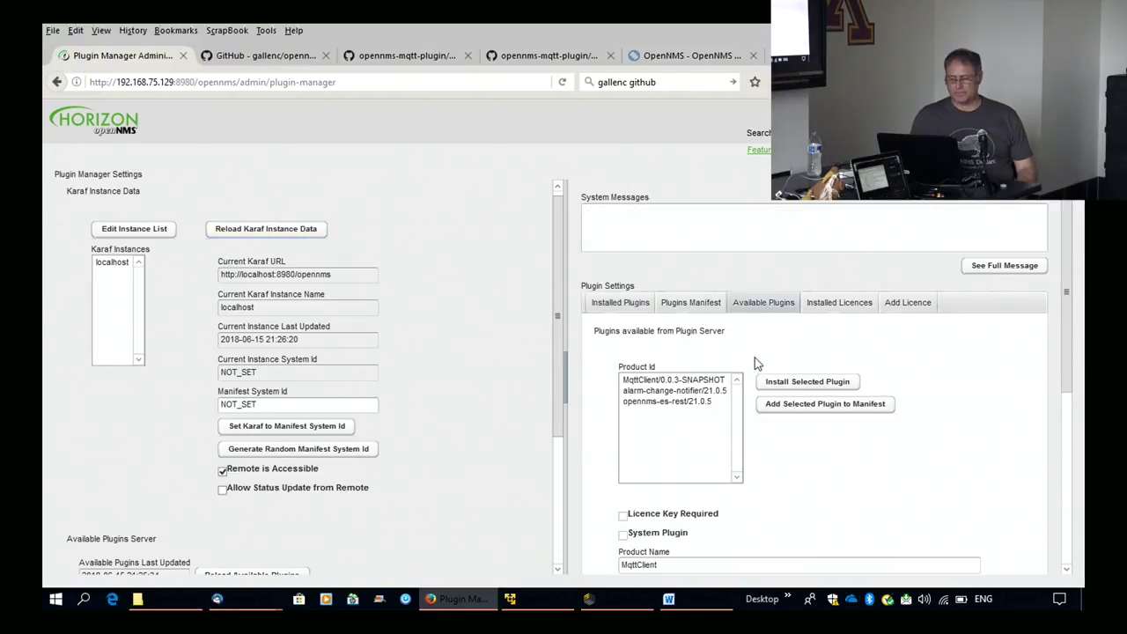
- Add alarm-change-notifier/21.0.5 to the manifest and view the Plugins Manifest
left_click(678, 389)
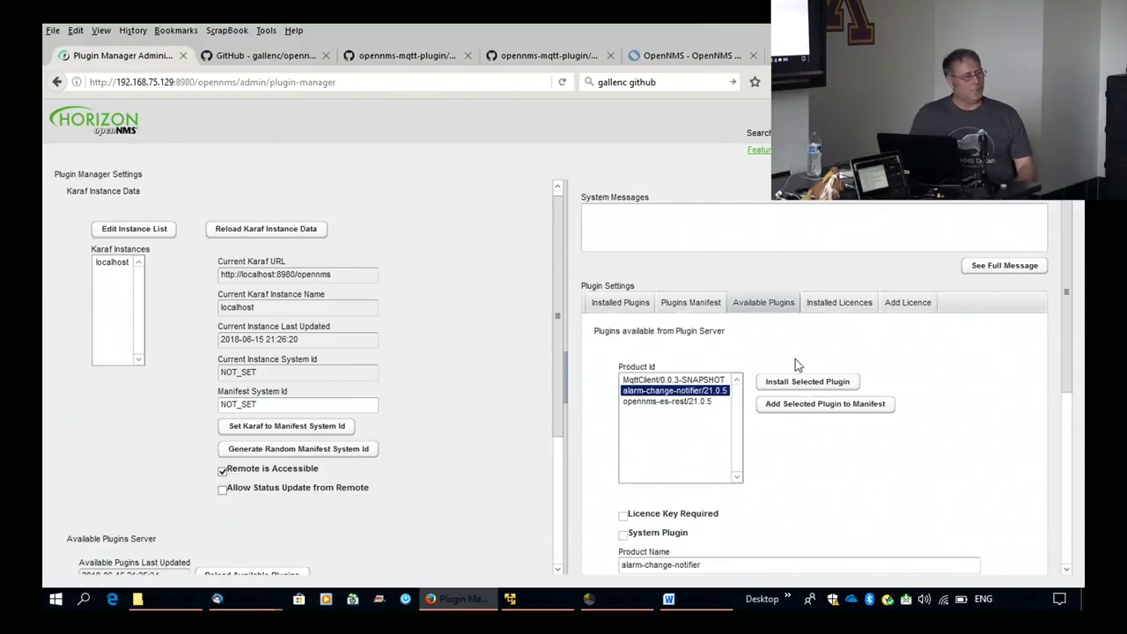
left_click(815, 406)
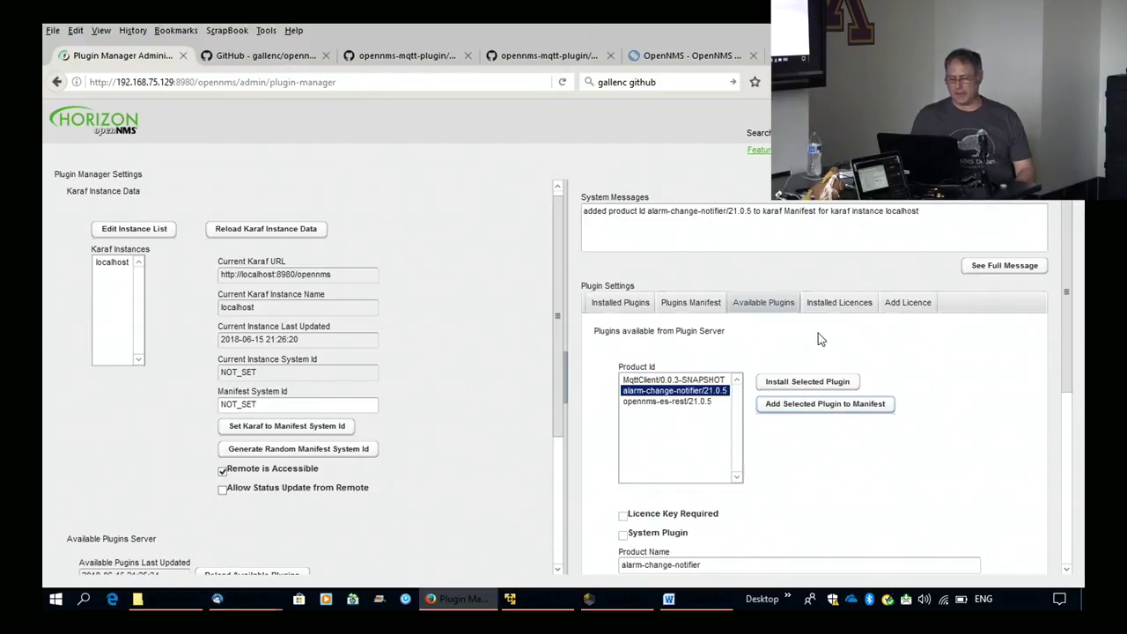
left_click(709, 304)
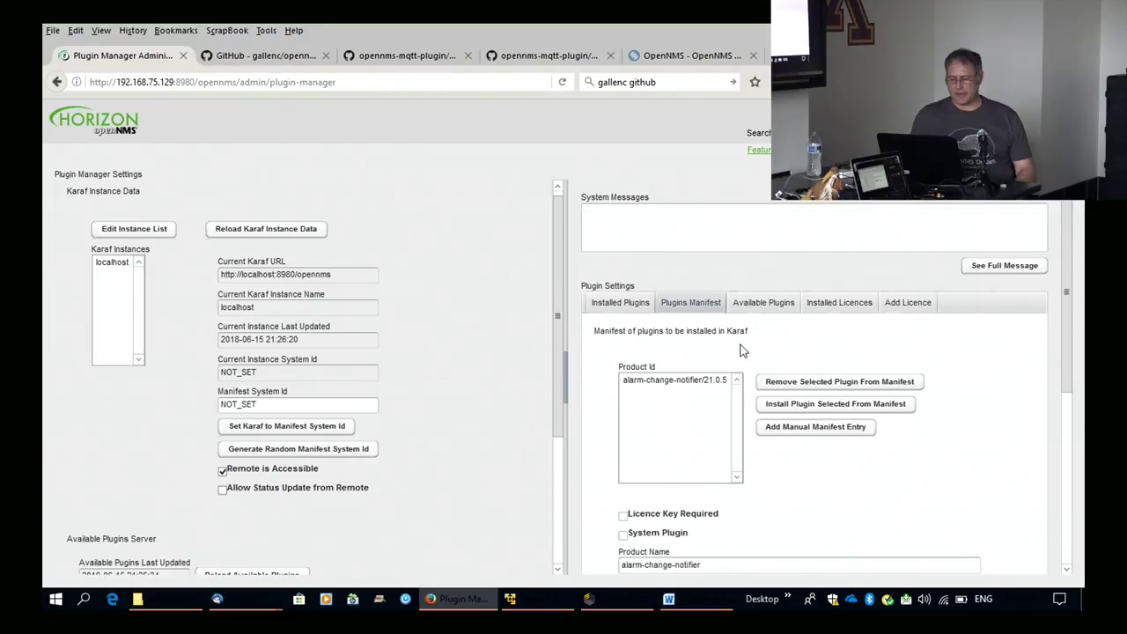
left_click(678, 382)
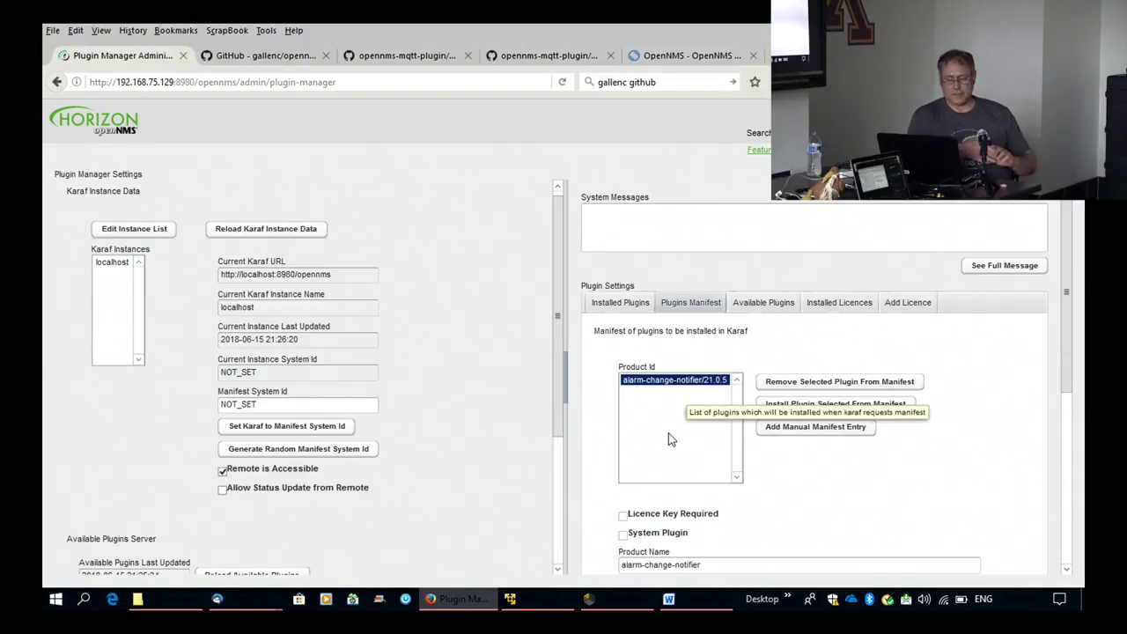
left_click(893, 307)
- Show the Installed Licences list for localhost, which is empty
left_click(838, 304)
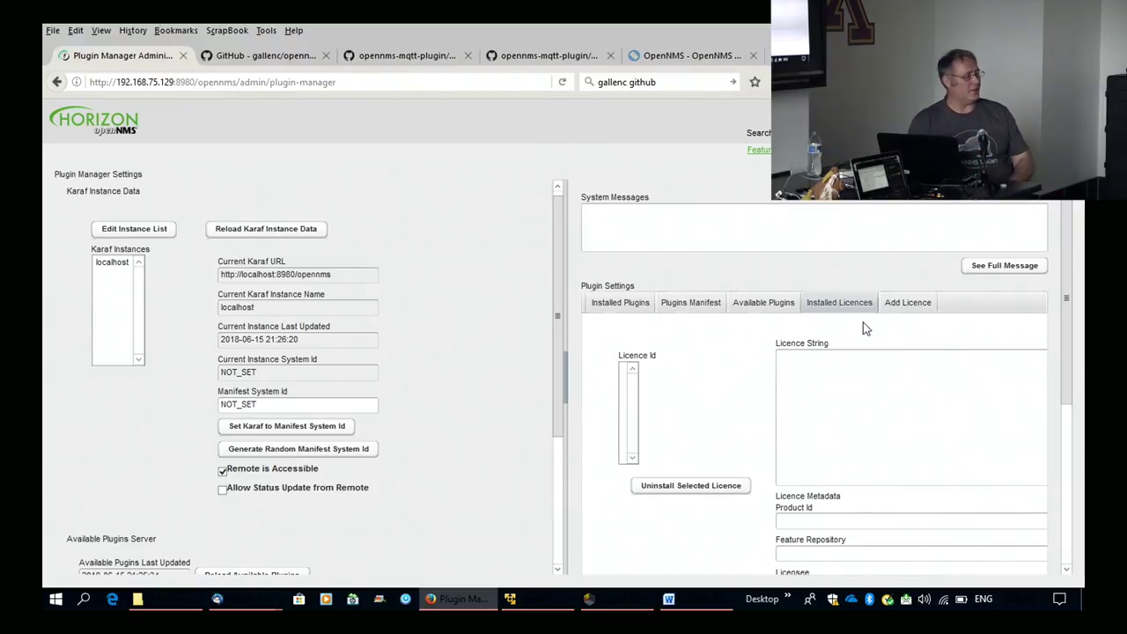
- Review the architecture diagram, then view the opennms-mqtt-plugin XML configuration file on GitHub
left_click(419, 58)
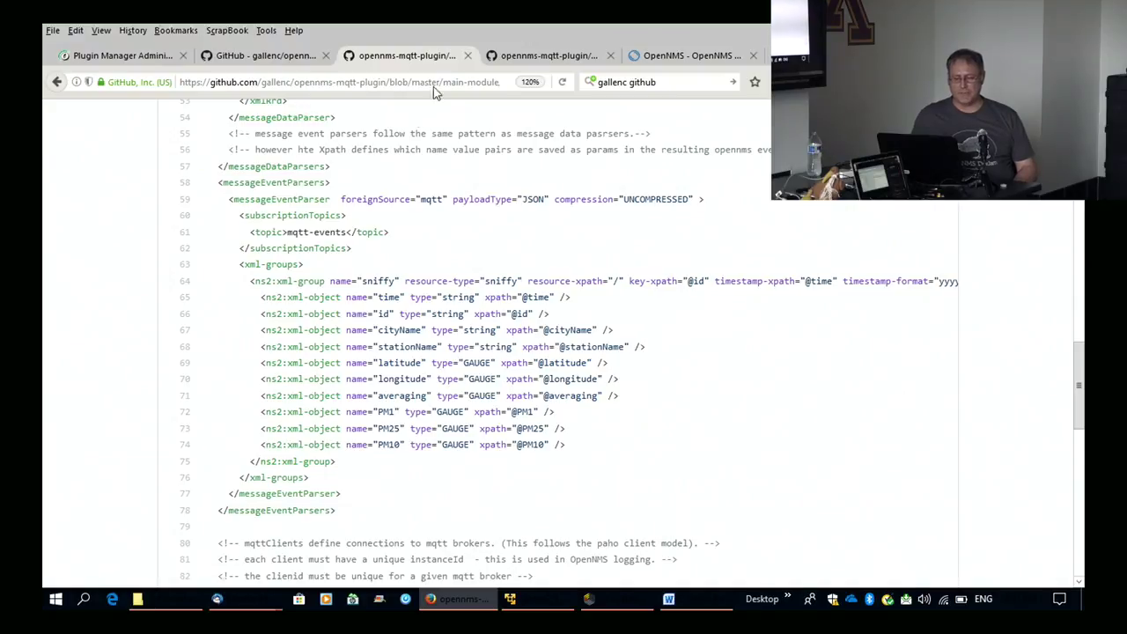
left_click(526, 64)
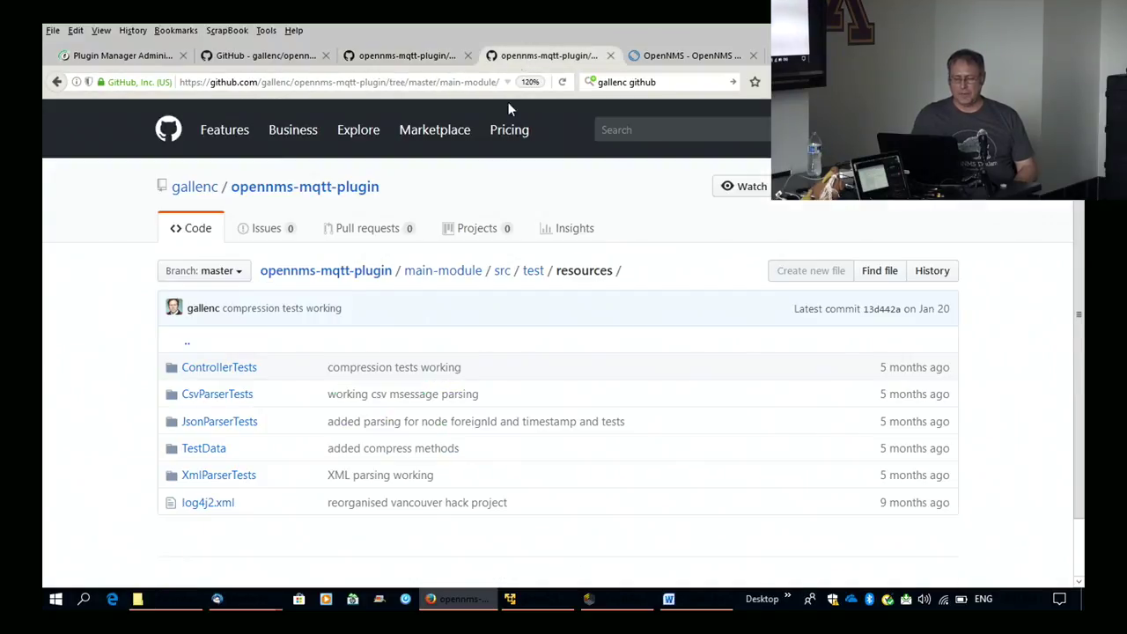
left_click(291, 64)
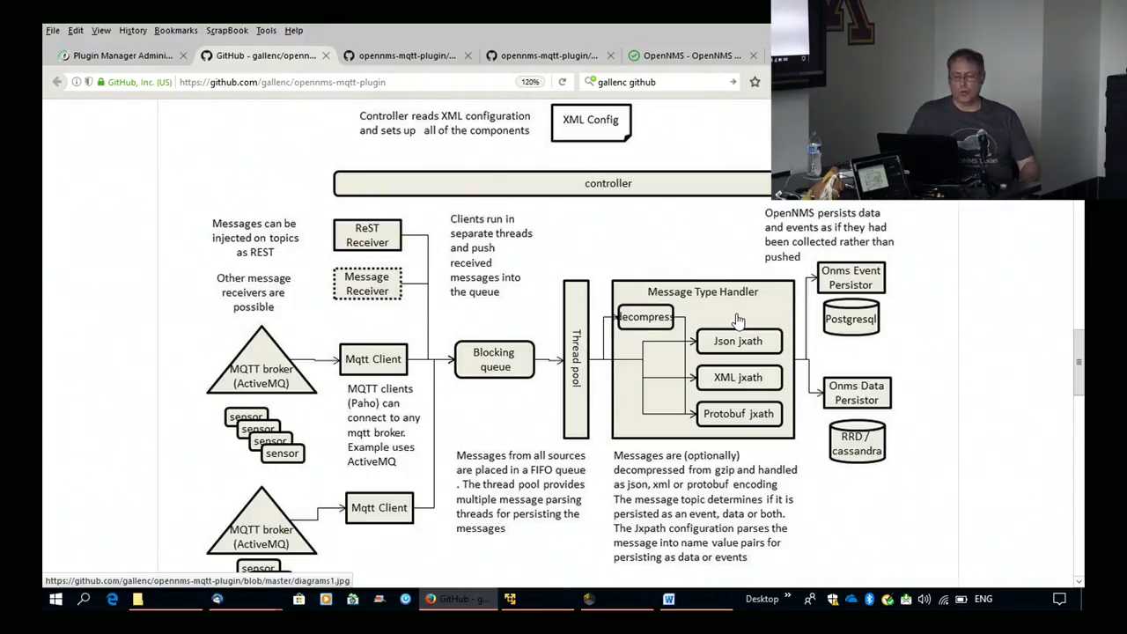
left_click(429, 56)
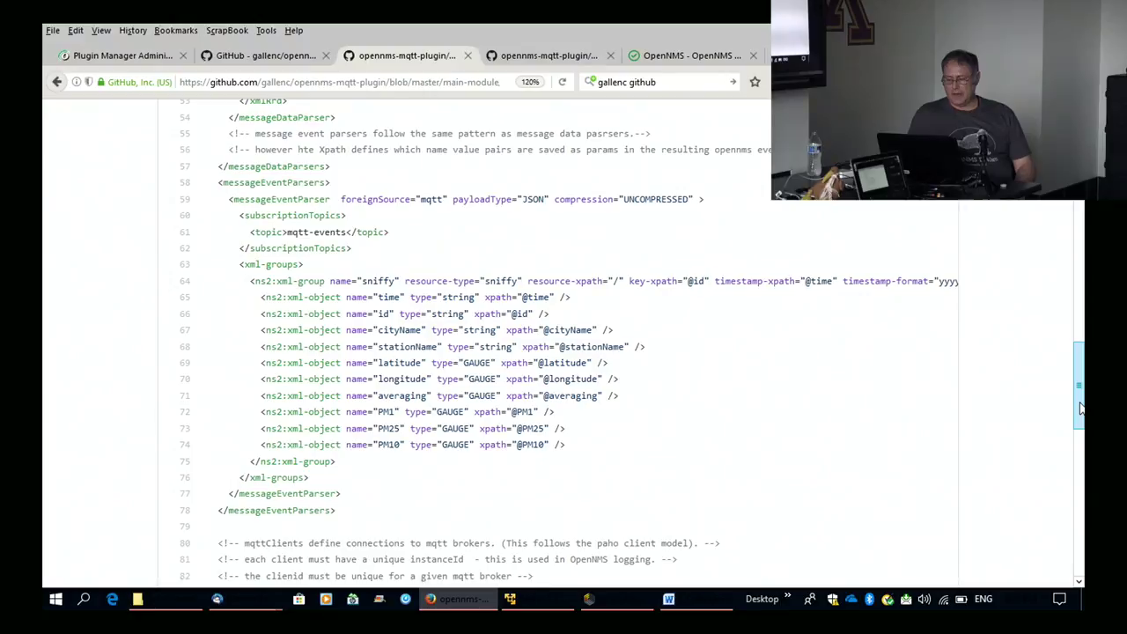
left_click_drag(1081, 406, 1042, 276)
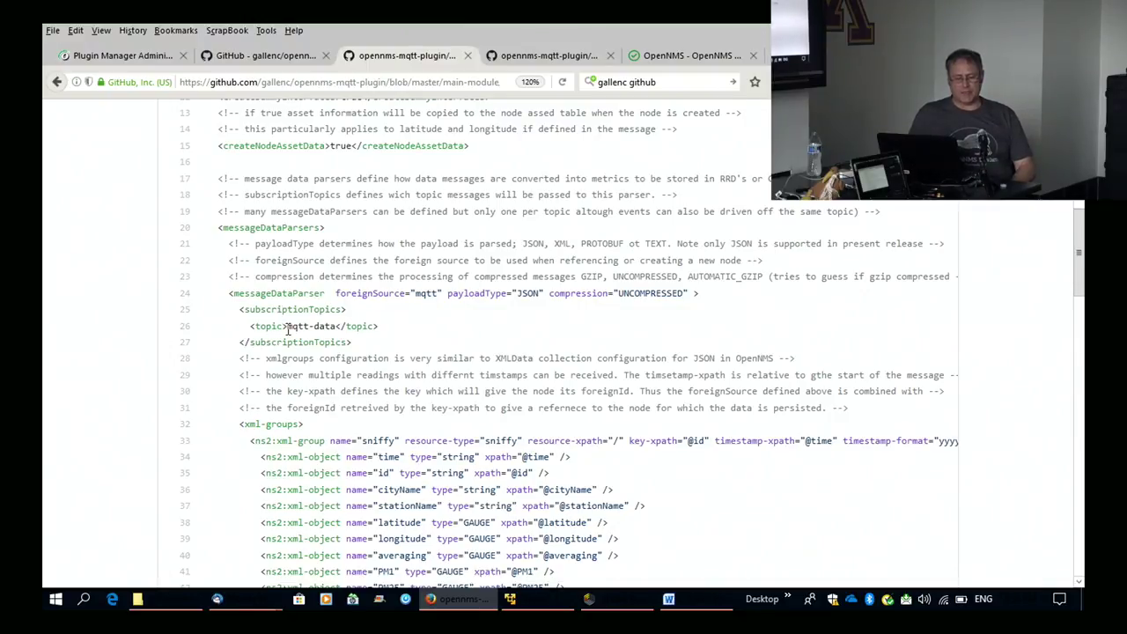
left_click_drag(288, 329, 336, 327)
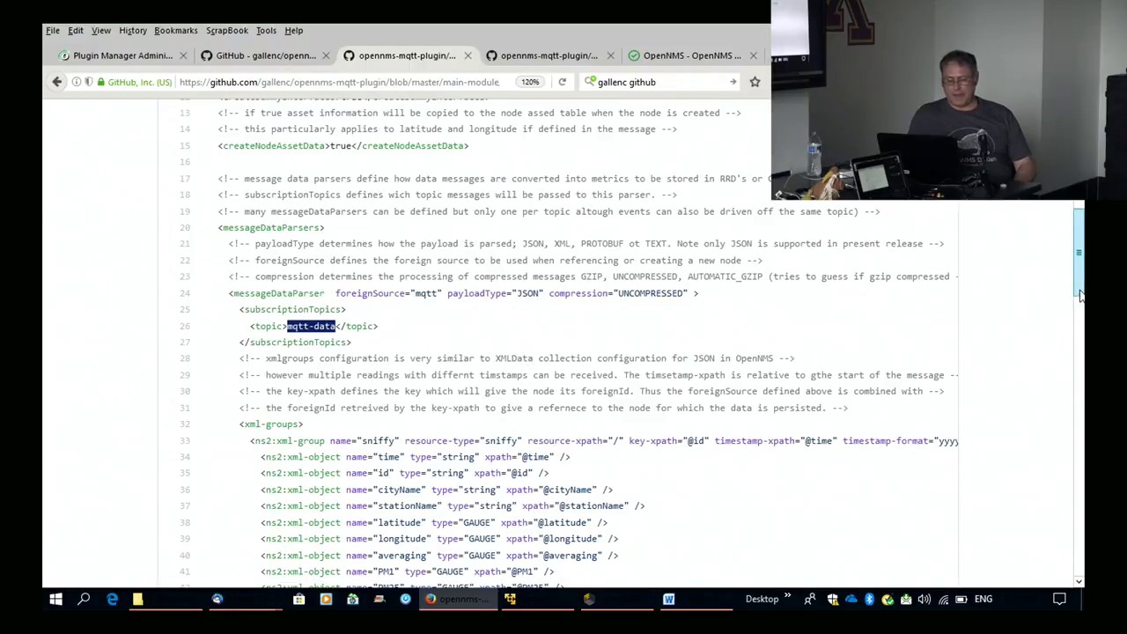
scroll(1082, 290, "down", 4)
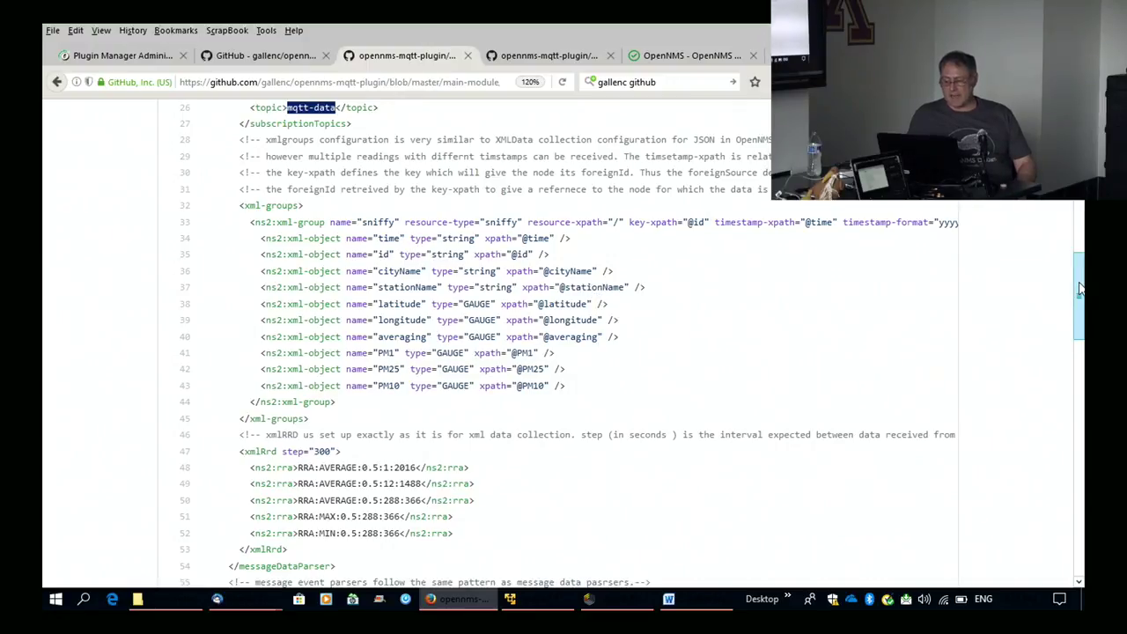
left_click_drag(1080, 288, 1078, 386)
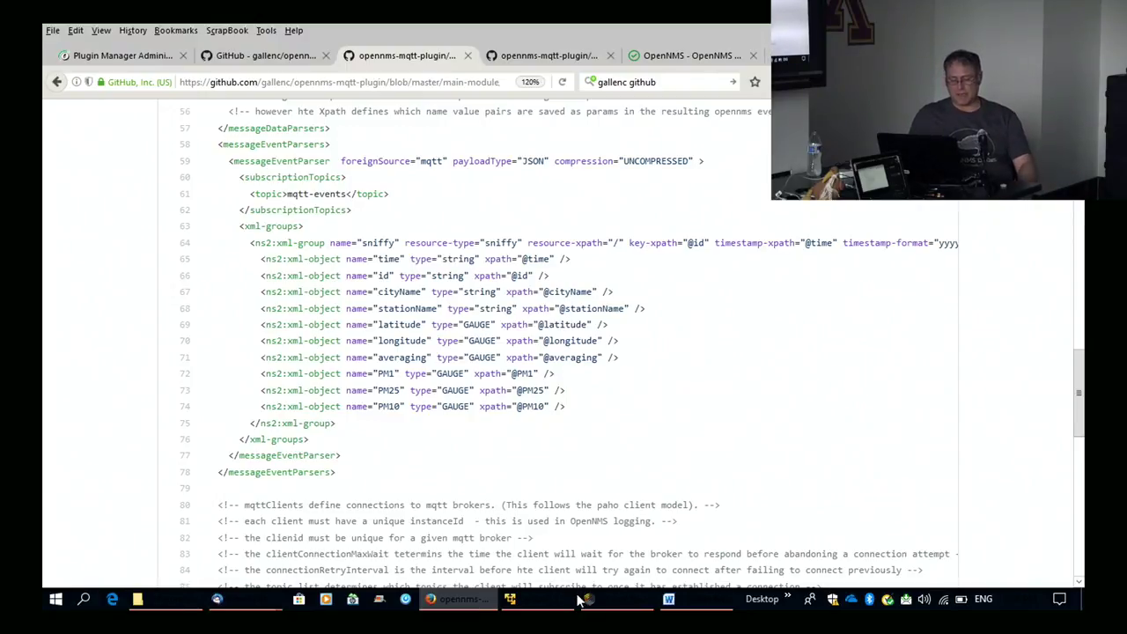
mouse_move(605, 601)
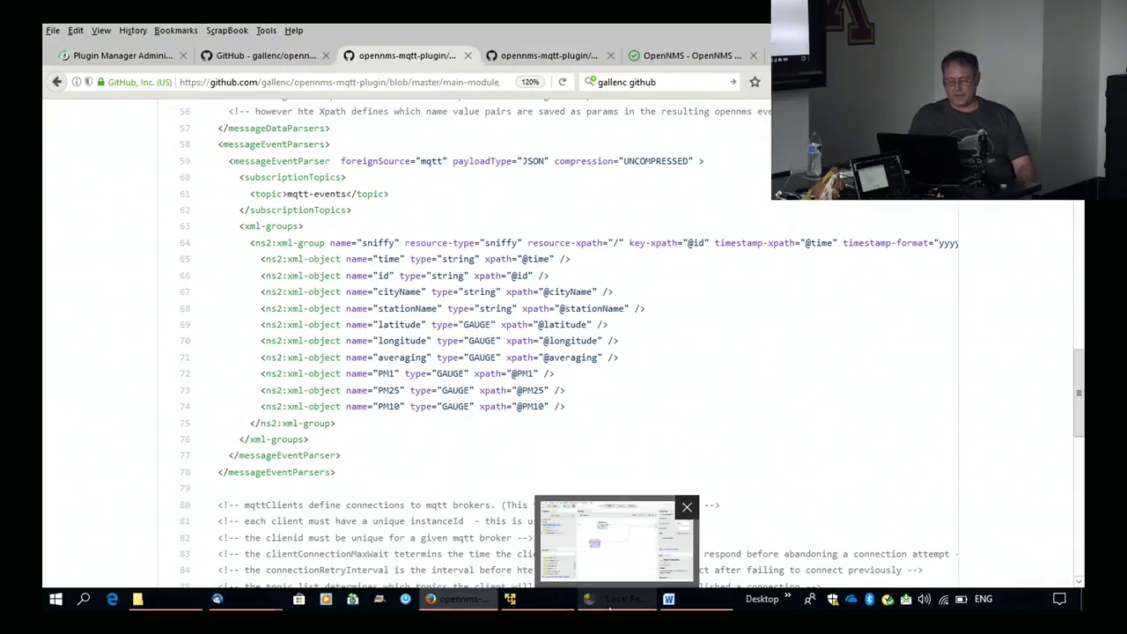
- In the cassandraTest2 process, expand Modeling > Predictive > Neural Nets and select Read Database
left_click(608, 606)
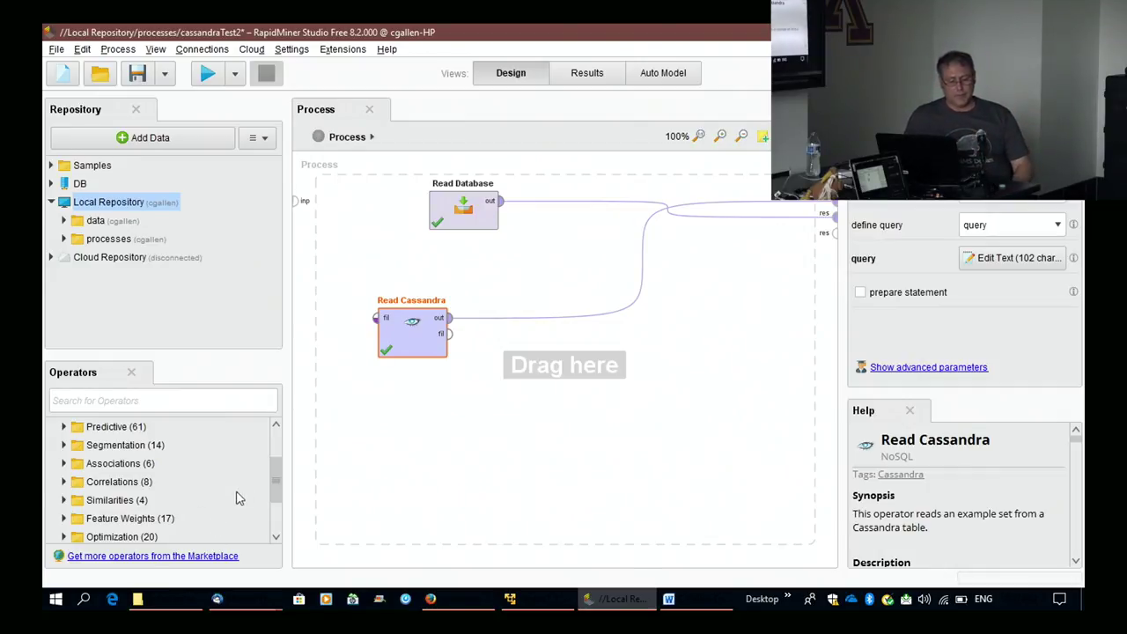
left_click_drag(279, 465, 254, 463)
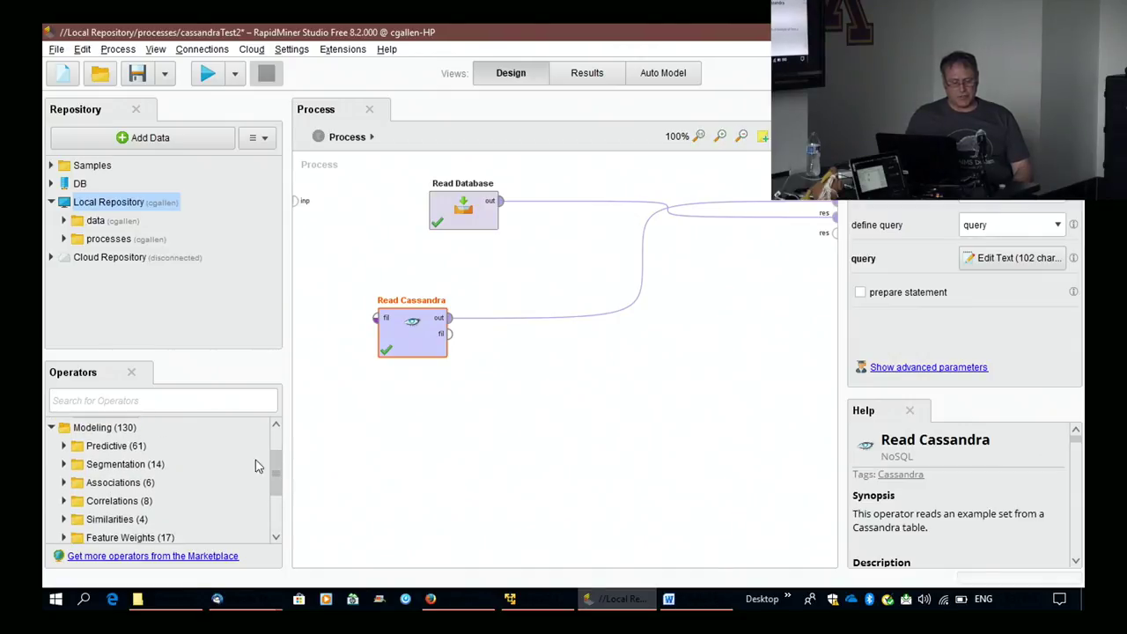
left_click(65, 446)
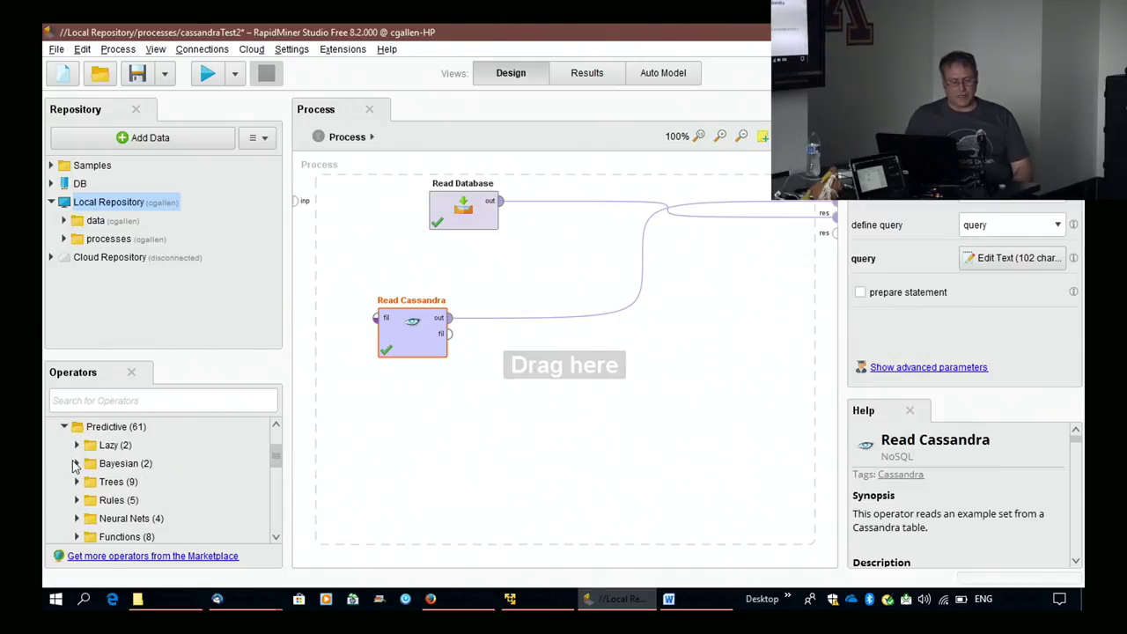
left_click(76, 464)
left_click(76, 464)
left_click(76, 518)
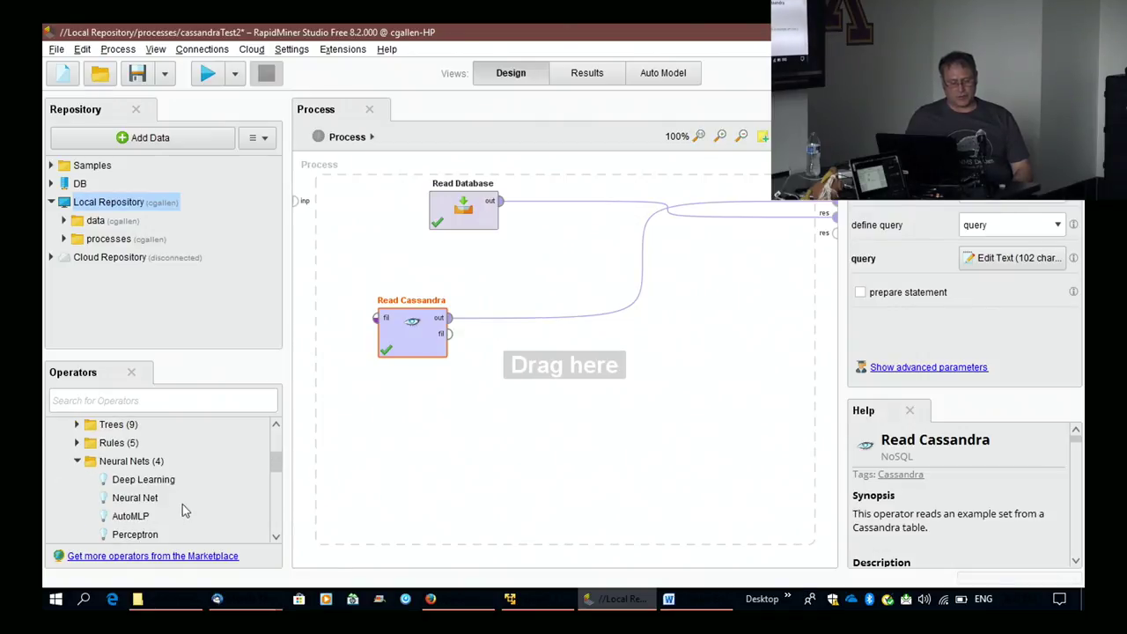
scroll(273, 467, "down", 1)
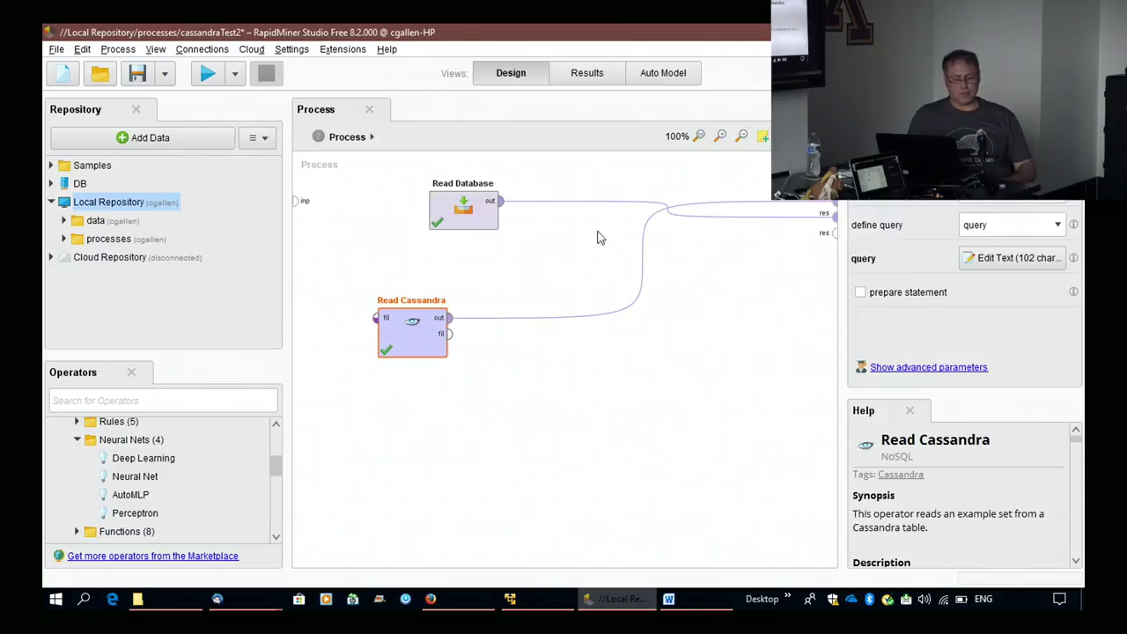
left_click(485, 220)
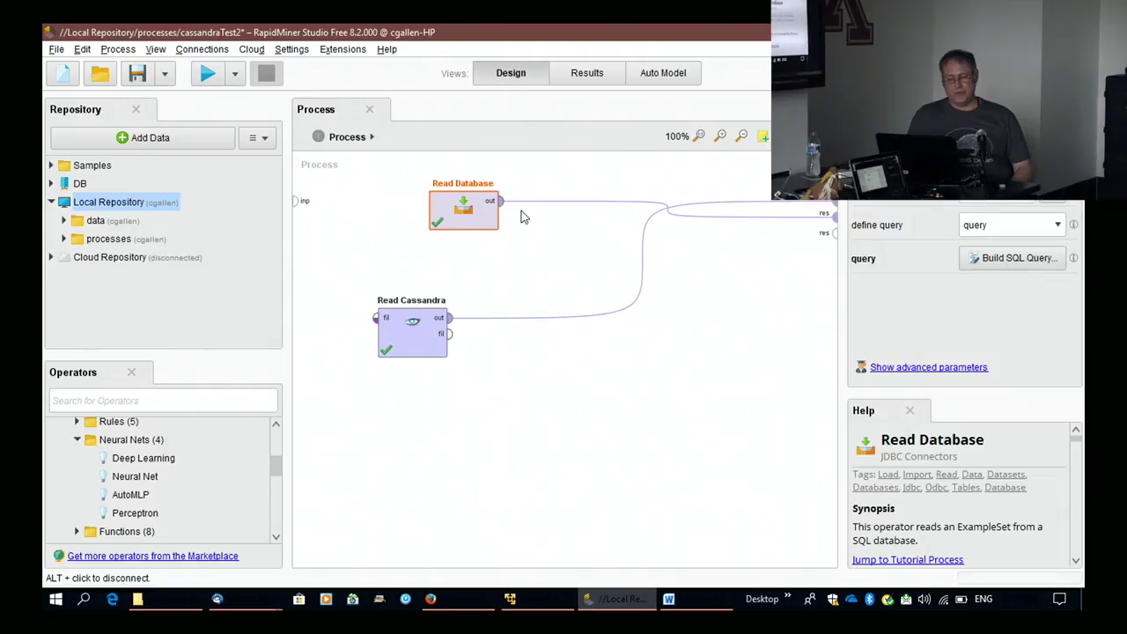
left_click(1008, 264)
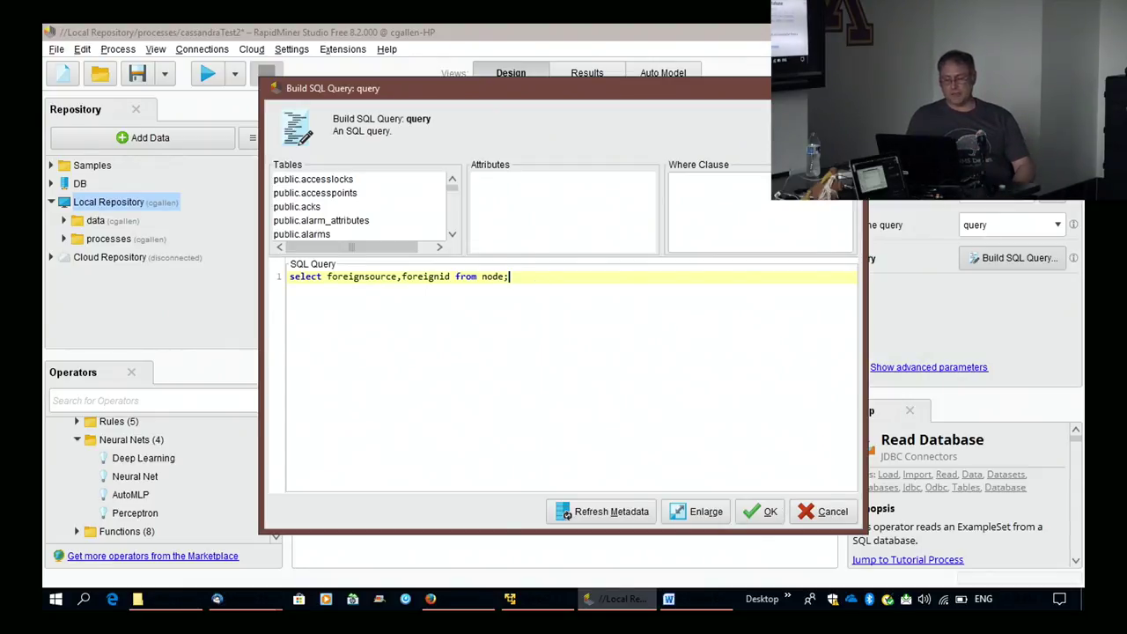
left_click(763, 511)
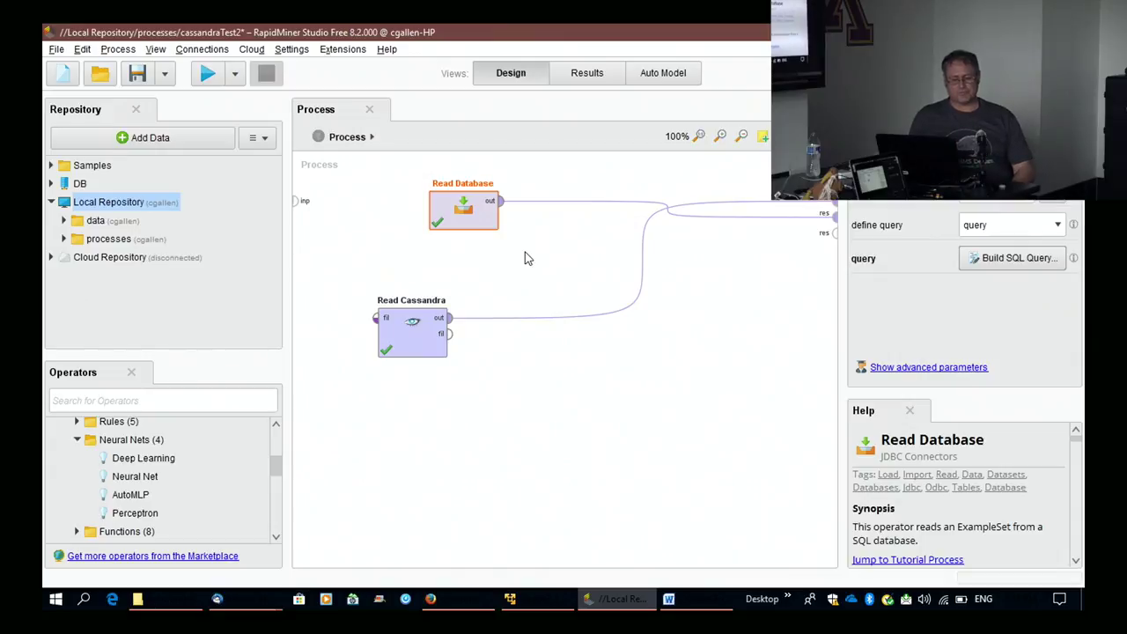
left_click(419, 338)
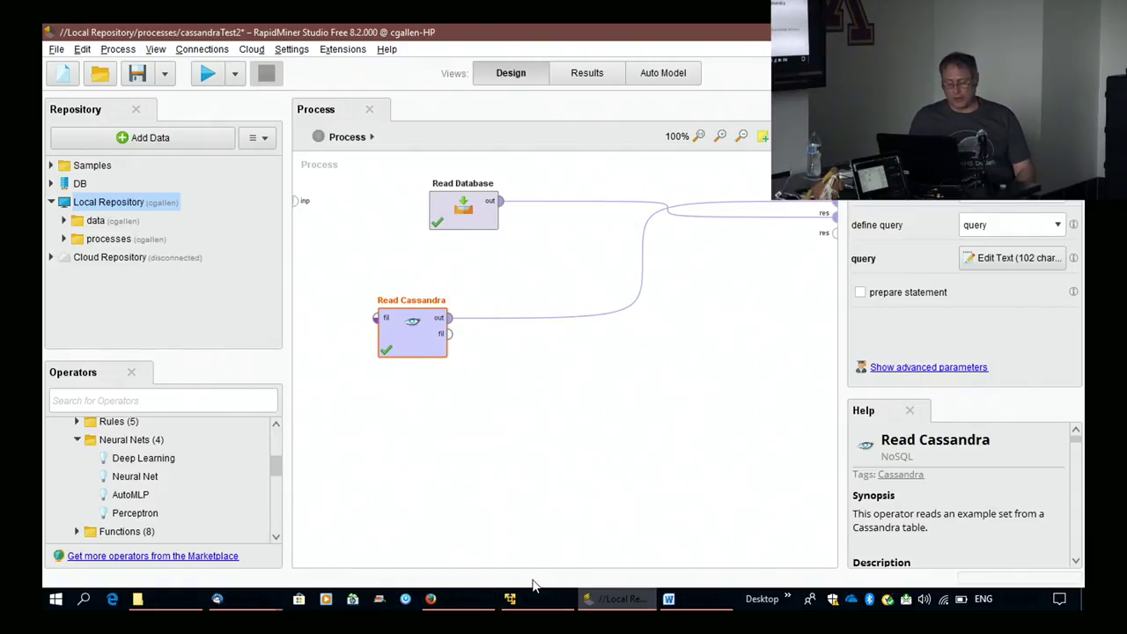
left_click(510, 599)
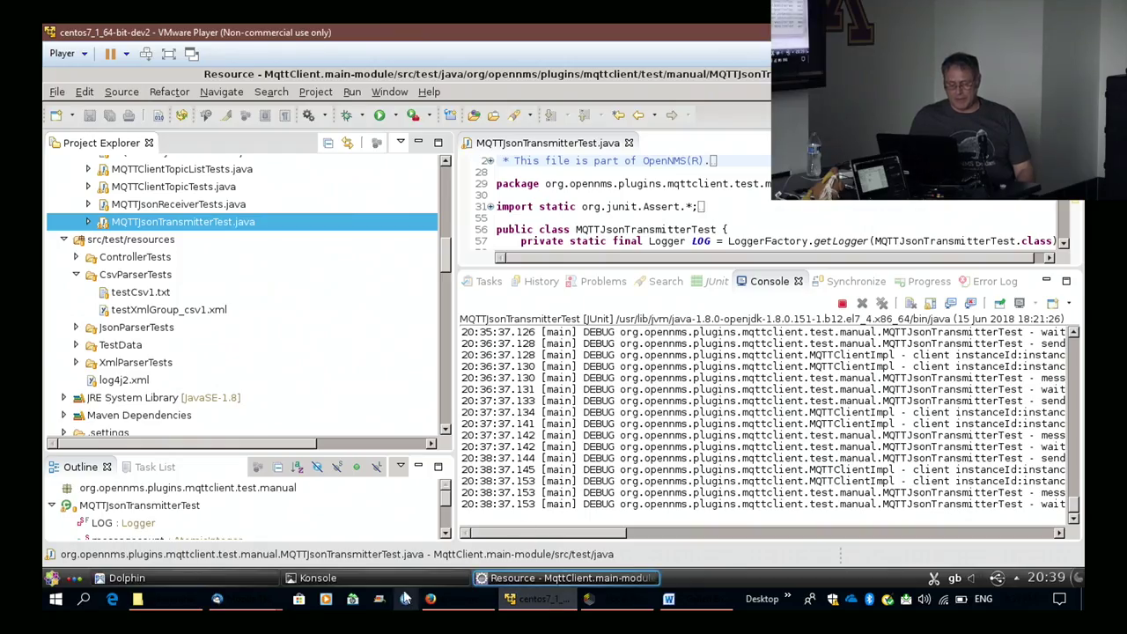
left_click(400, 580)
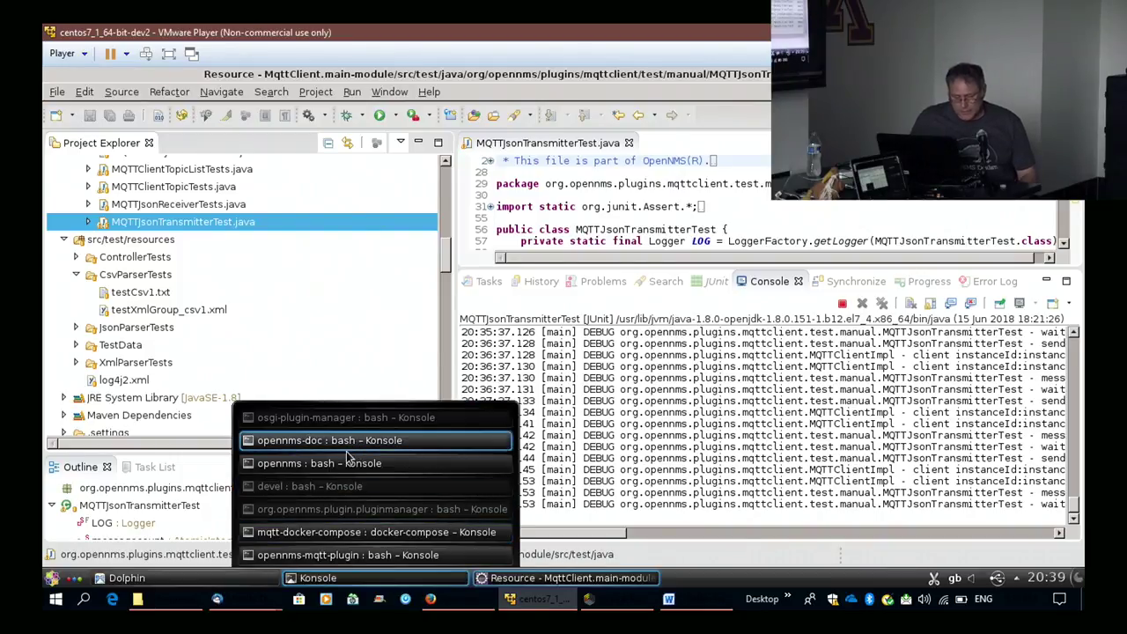
left_click(349, 534)
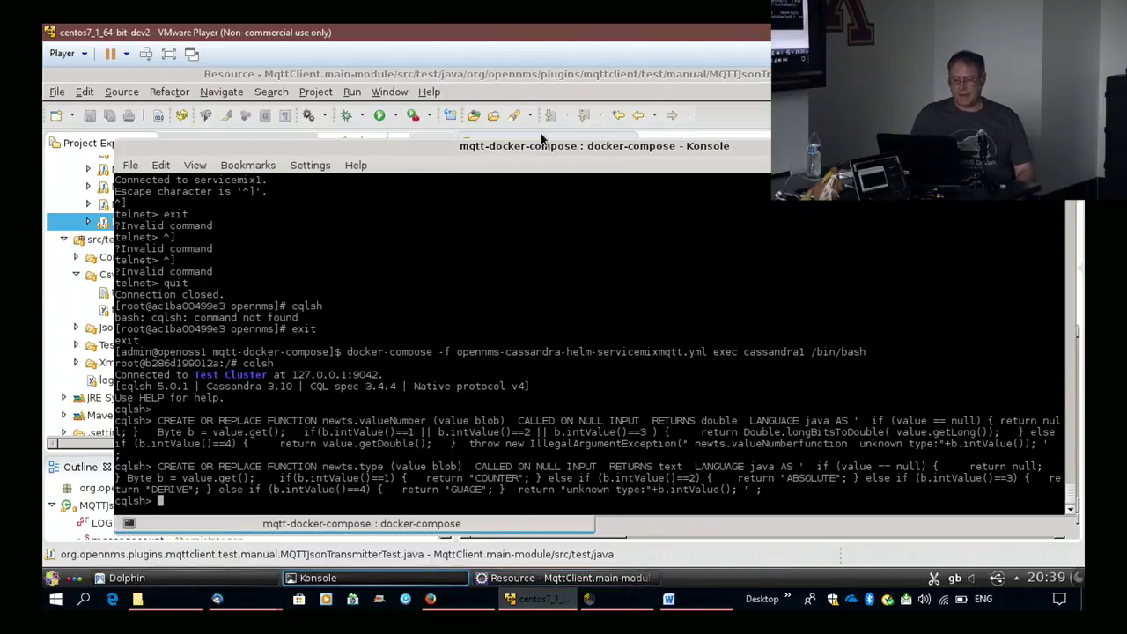
left_click_drag(543, 151, 510, 89)
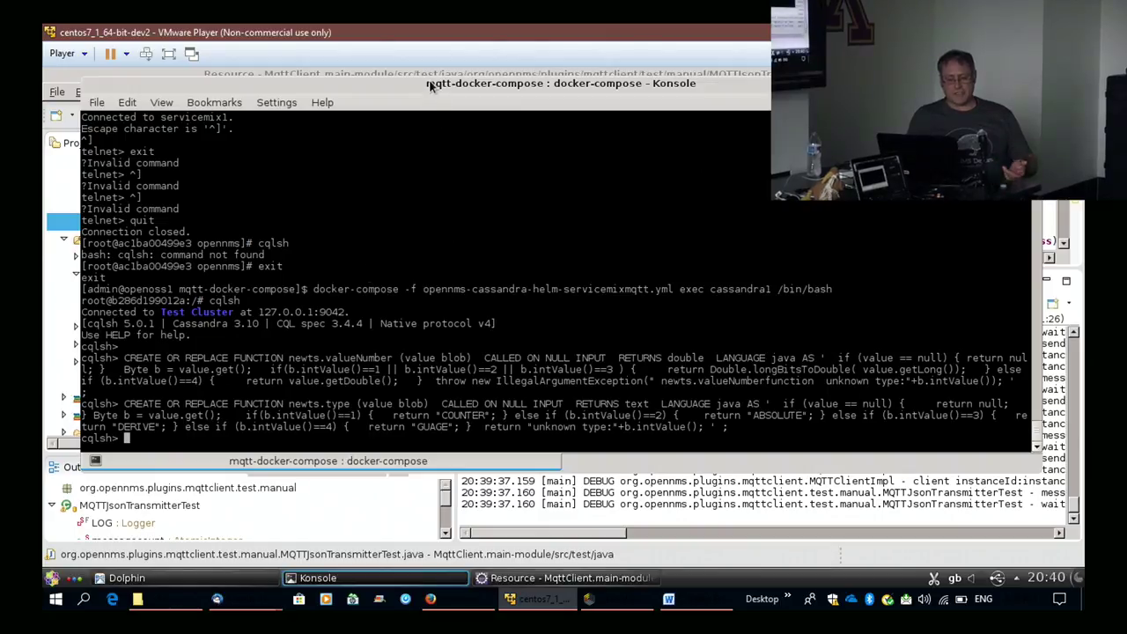
left_click_drag(430, 85, 438, 141)
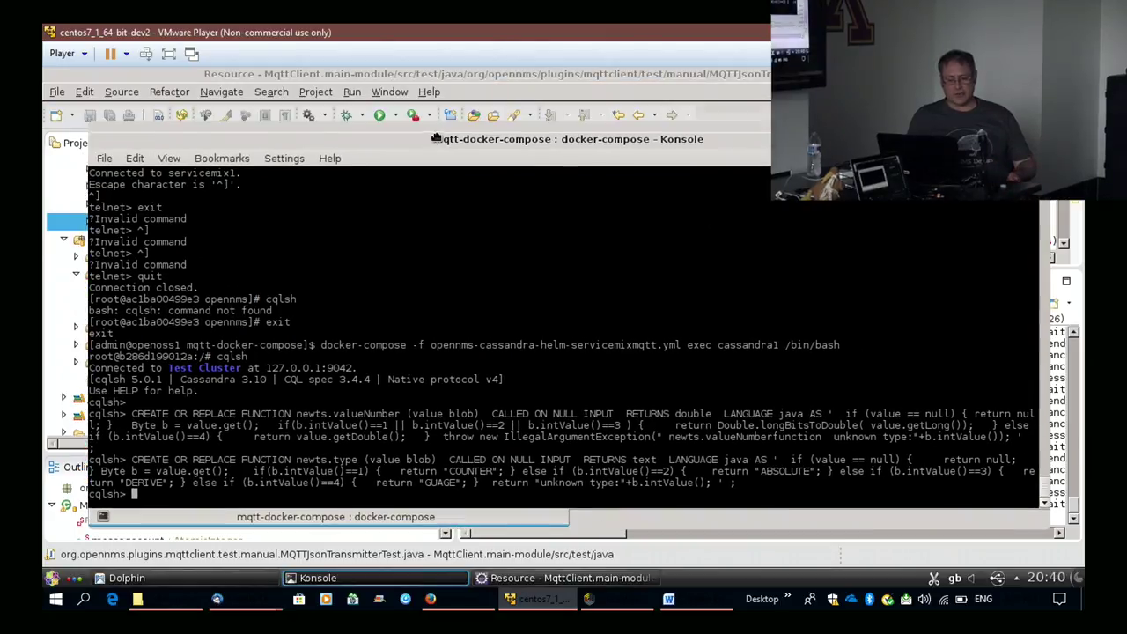
- Open the Read Cassandra query text in RapidMiner's editor
left_click(588, 598)
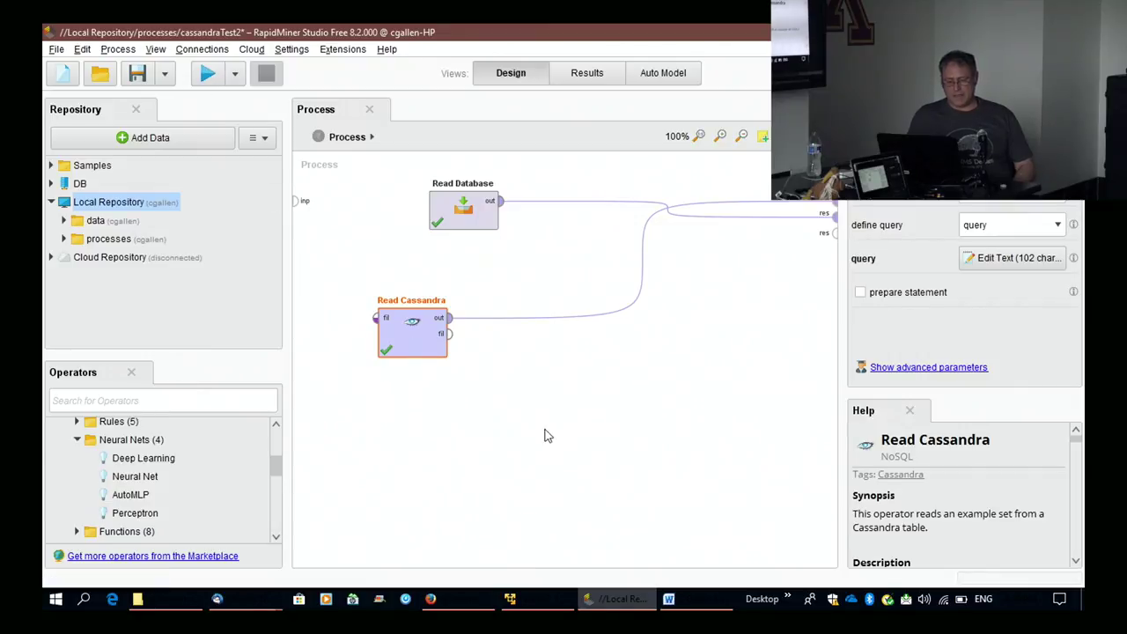
left_click(1001, 261)
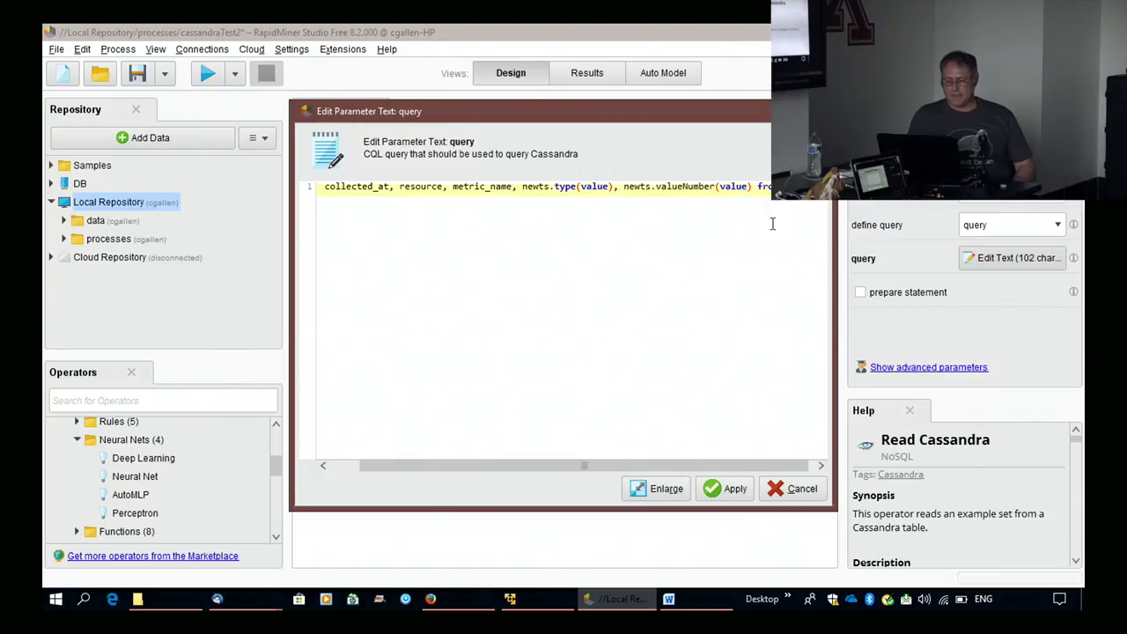
left_click_drag(633, 468, 413, 278)
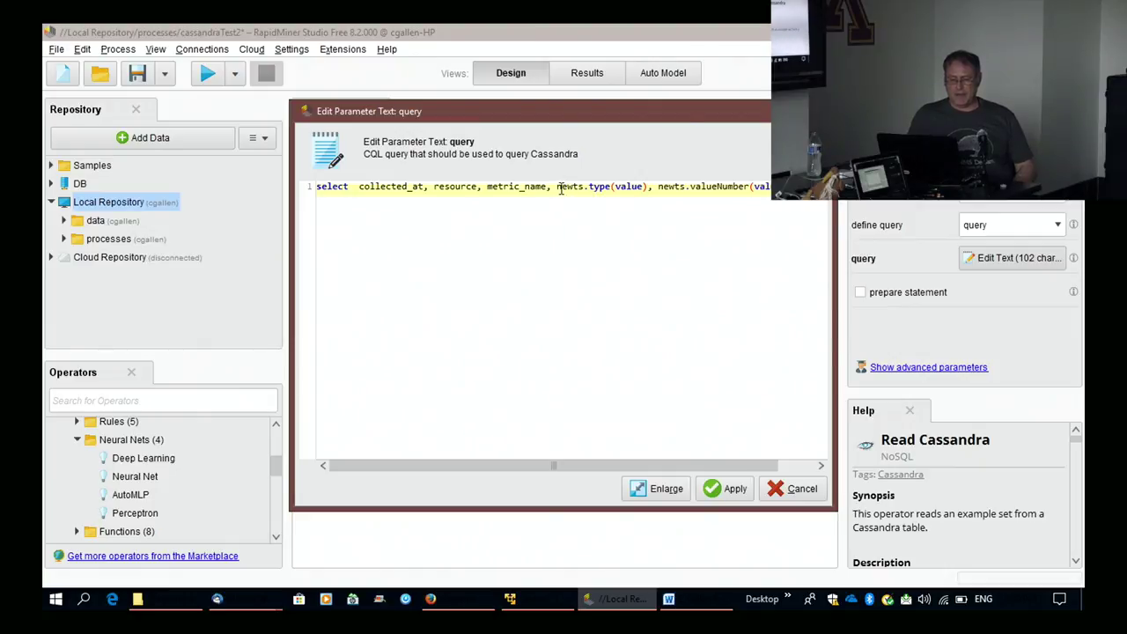
- Review the newts.type and newts.valueNumber calls, apply the query and run the process
left_click_drag(556, 189, 610, 191)
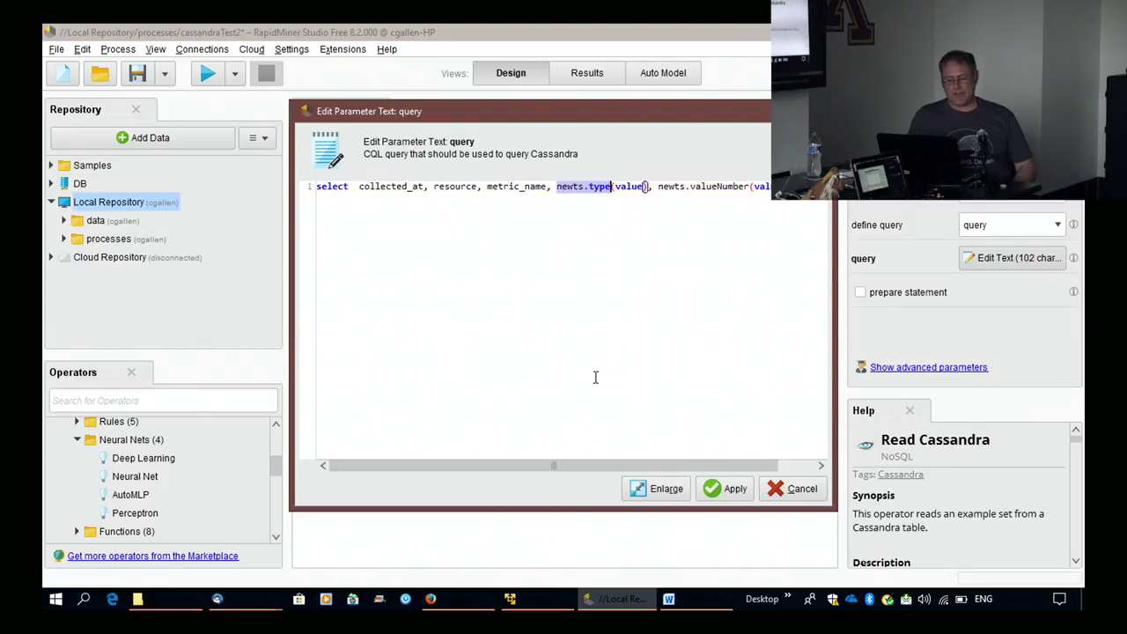
left_click_drag(526, 469, 573, 468)
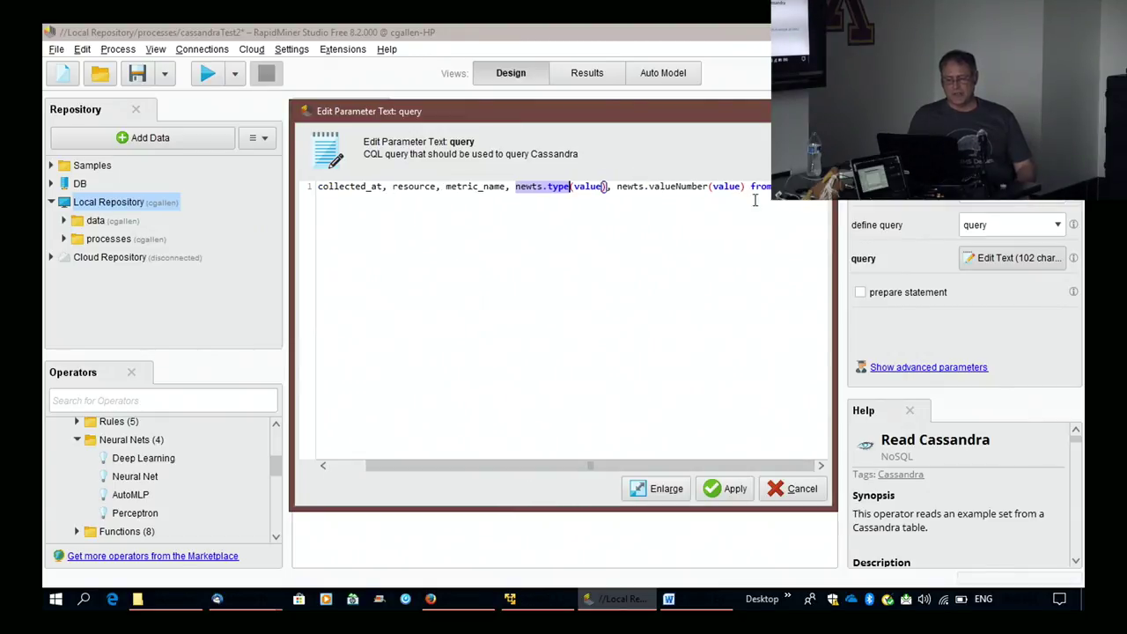
left_click(733, 493)
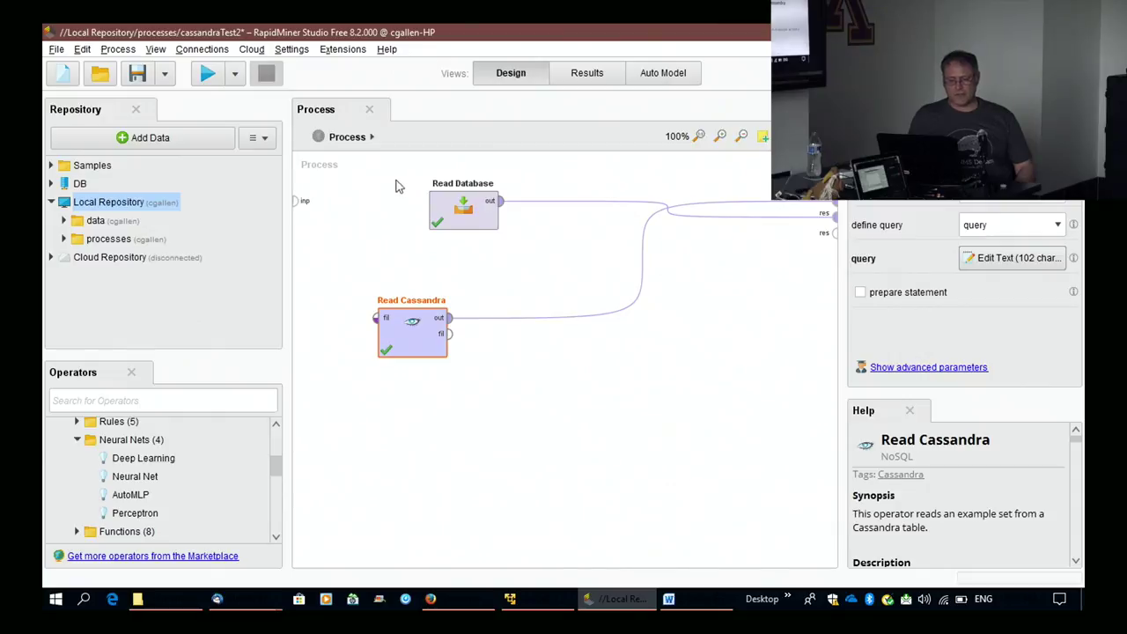
left_click(207, 73)
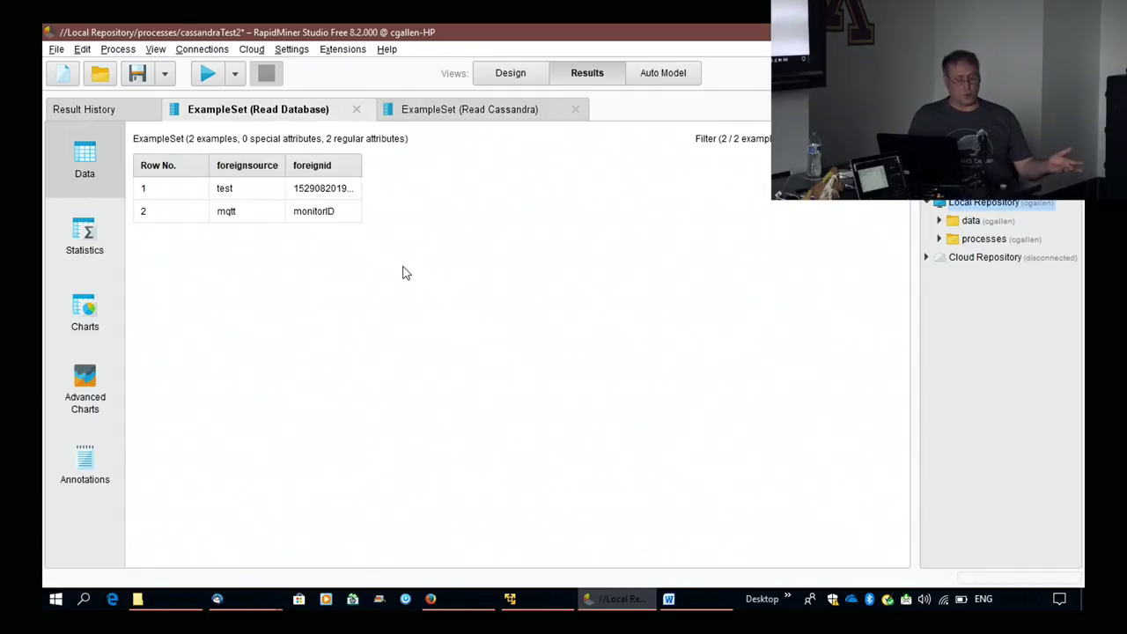
- Open the Read Cassandra result table and widen the metric_name and resource columns
left_click(492, 115)
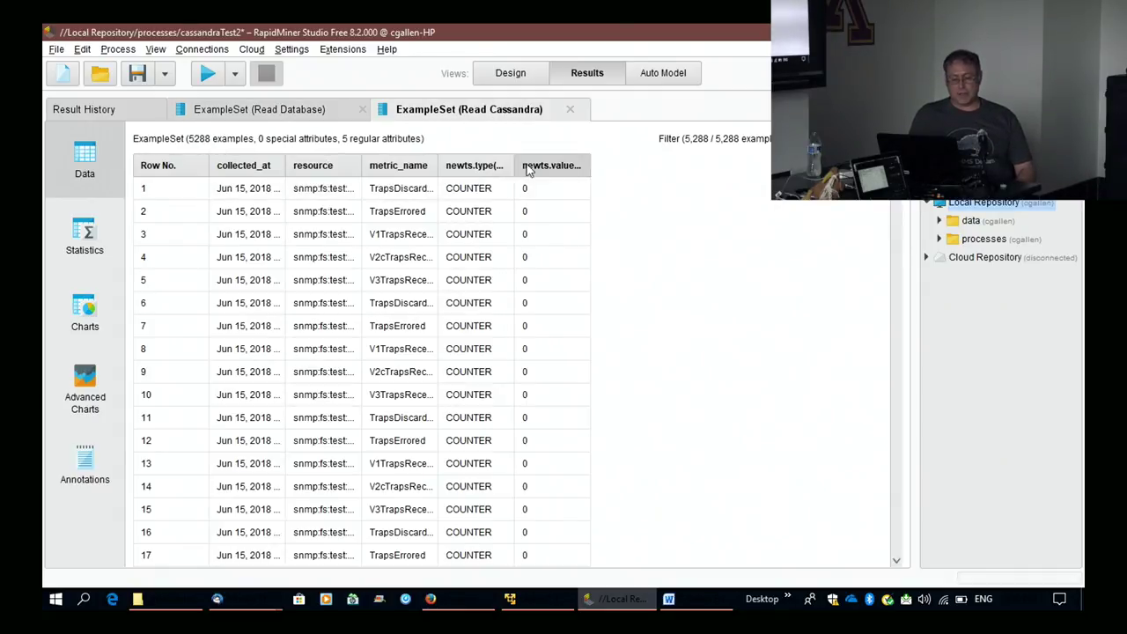
double_click(438, 169)
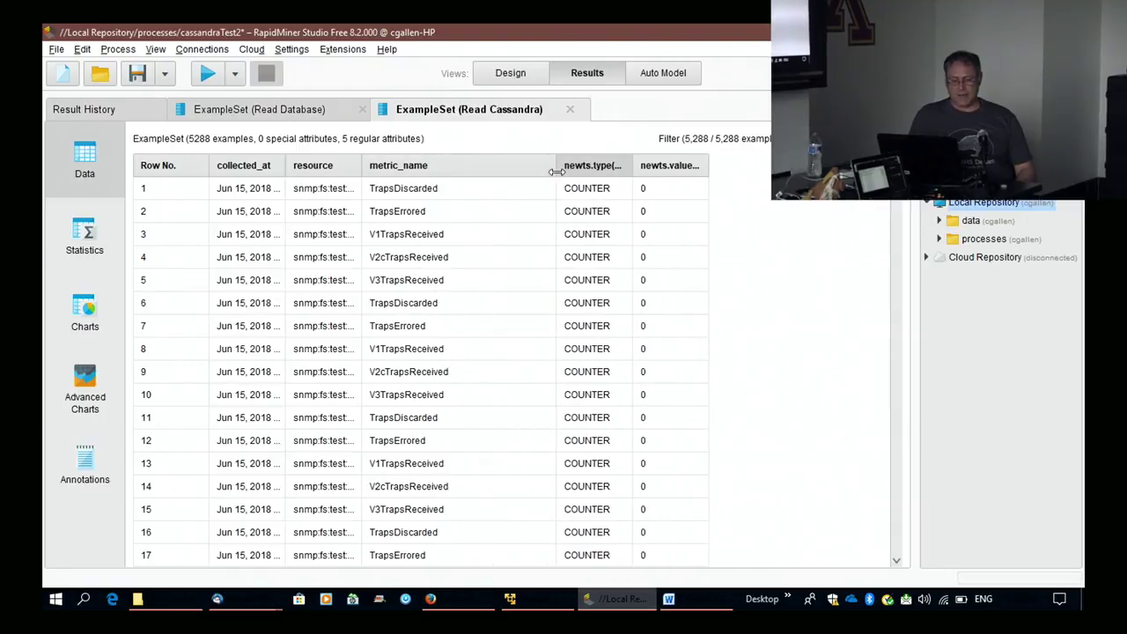
left_click_drag(361, 164, 472, 165)
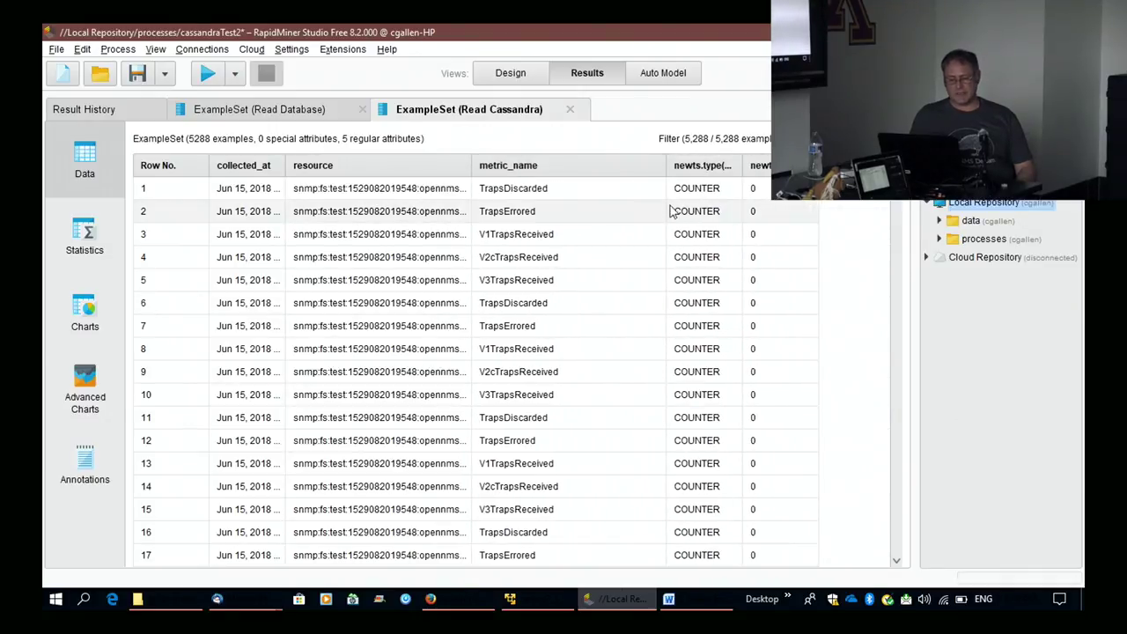
- Scroll down to the sniffy readings and highlight PM1 and PM10 in rows 3771–3772
left_click_drag(904, 203, 913, 447)
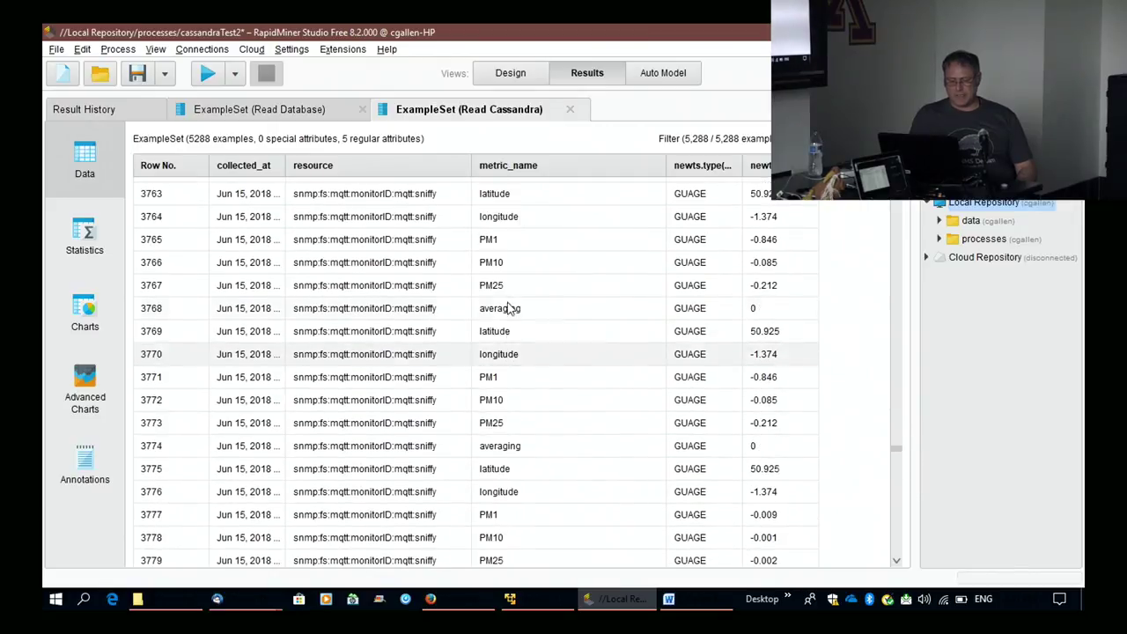
left_click(494, 378)
left_click(497, 401)
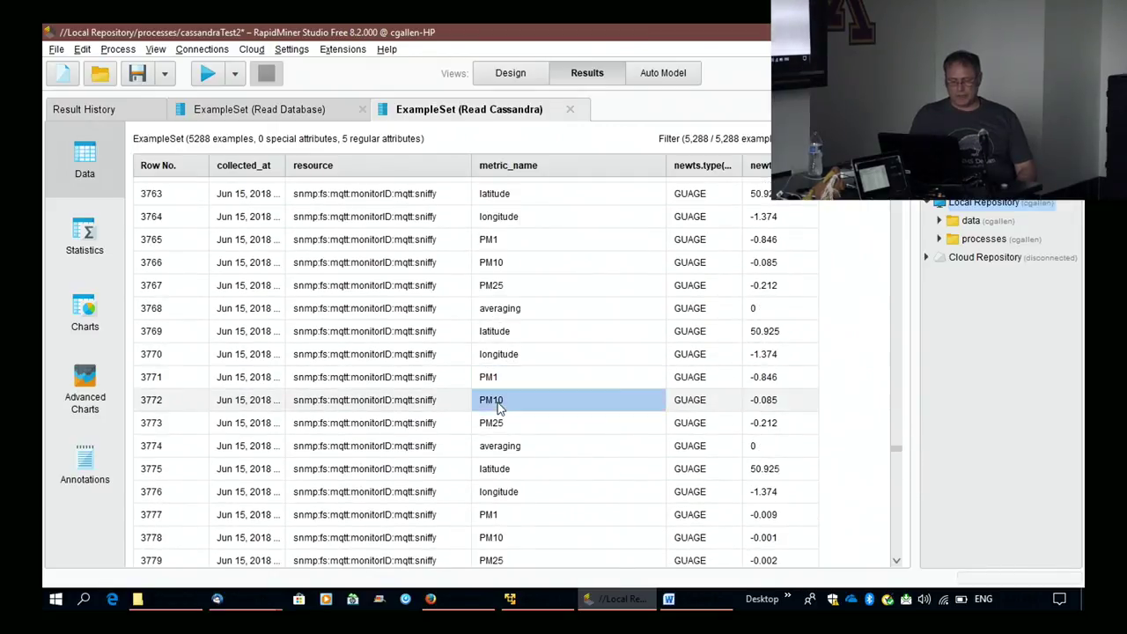